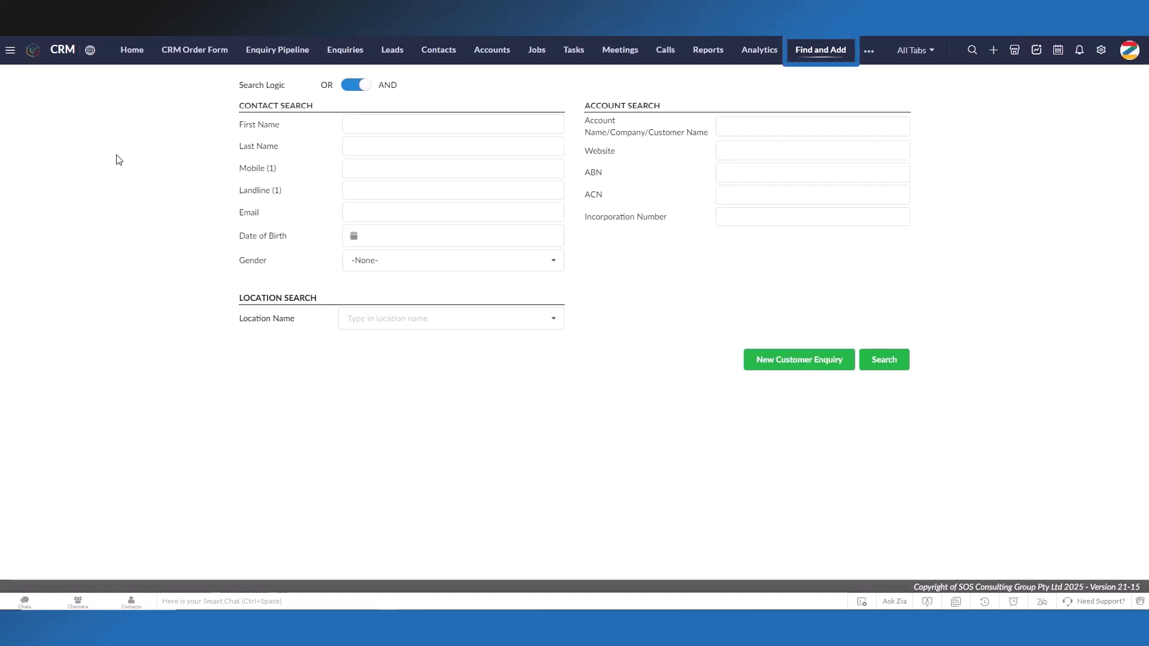
# Step: Search for matching records by the contact's first and last name, using OR search logic
pyautogui.click(375, 129)
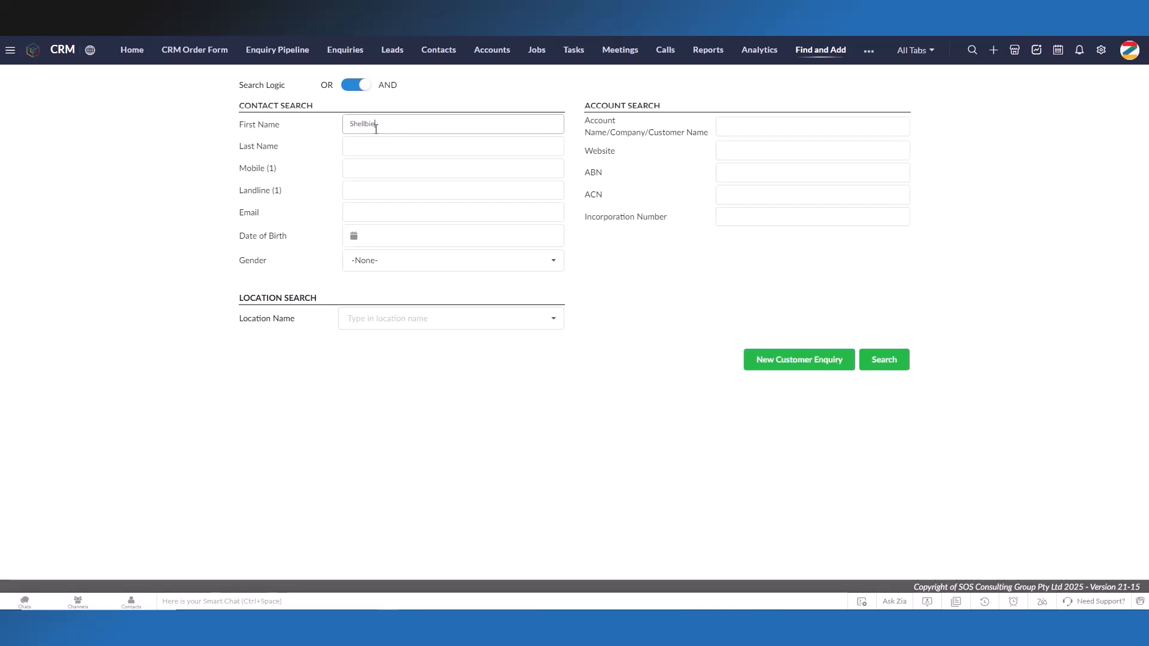
pyautogui.press('Tab')
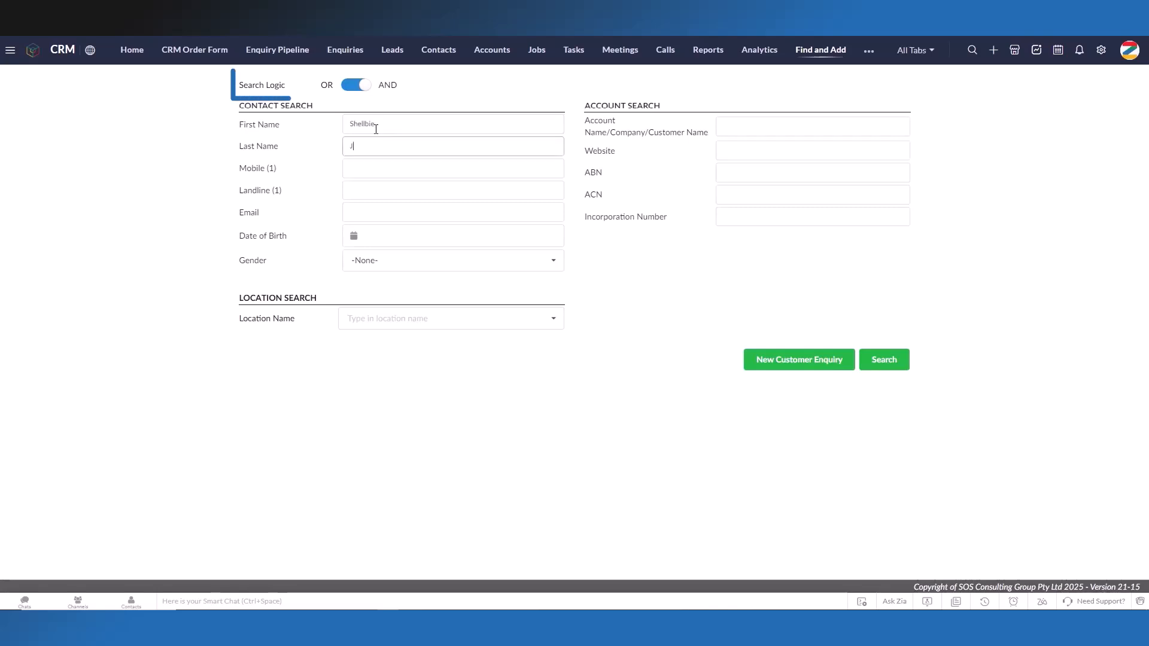
pyautogui.click(437, 102)
pyautogui.click(365, 86)
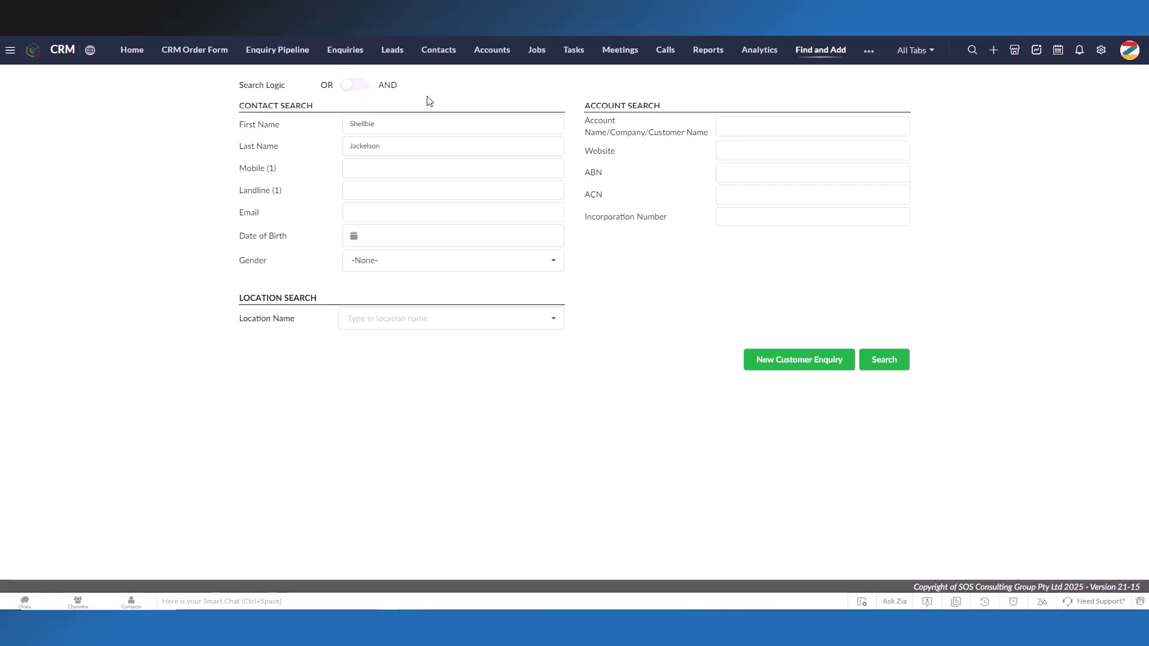
pyautogui.click(896, 358)
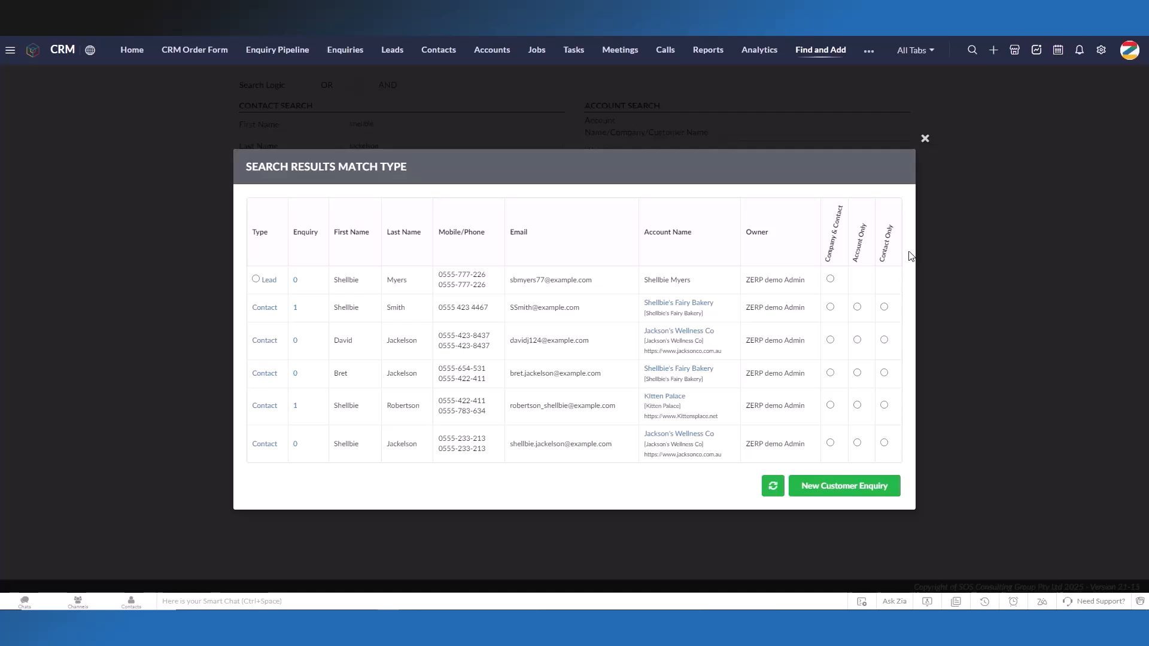
# Step: Start a new customer enquiry and generate an alias email for Contact 1
pyautogui.click(895, 494)
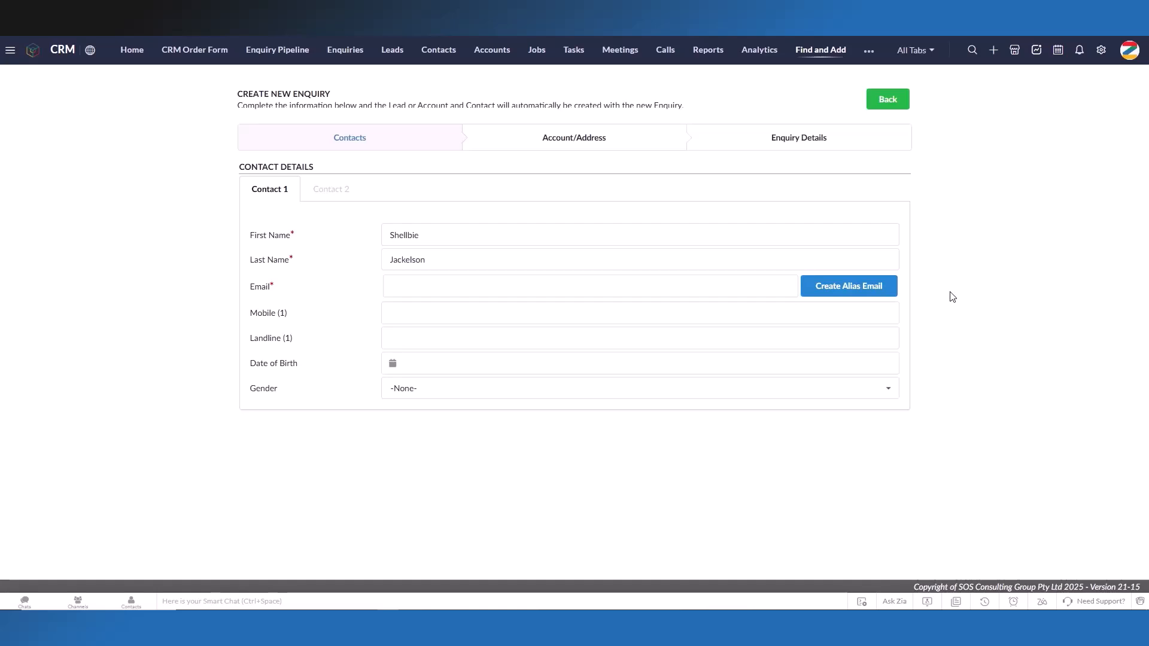
pyautogui.click(896, 295)
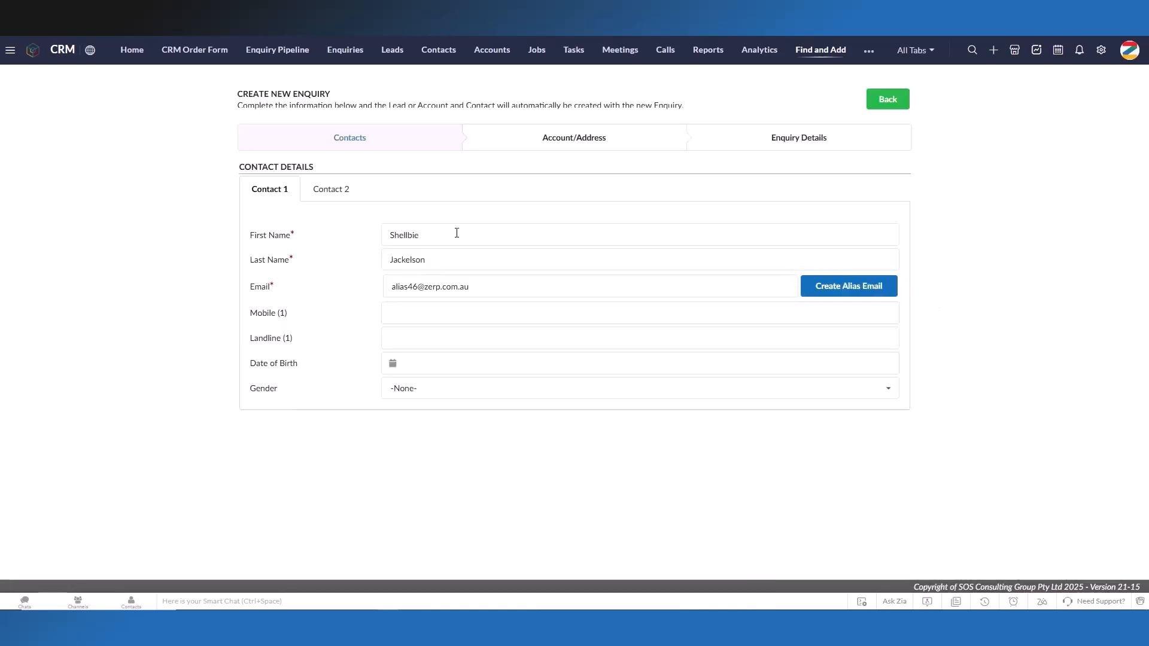
pyautogui.click(341, 198)
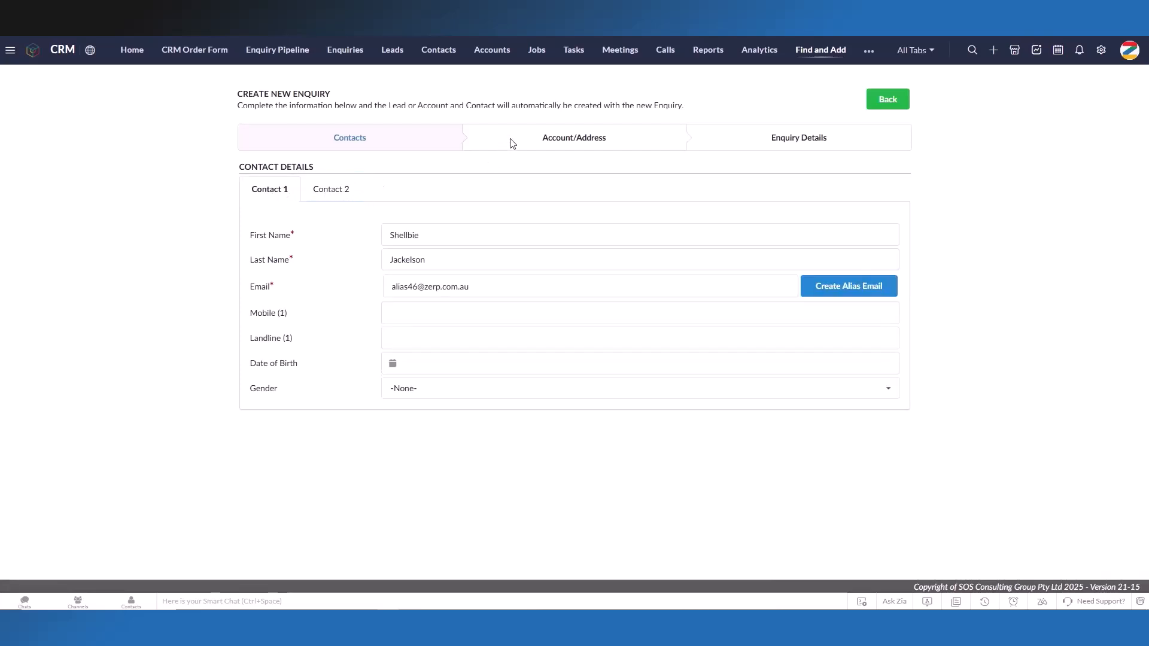
# Step: Turn off account details entry and fill in the customer's physical address, copying it to the billing address
pyautogui.click(511, 143)
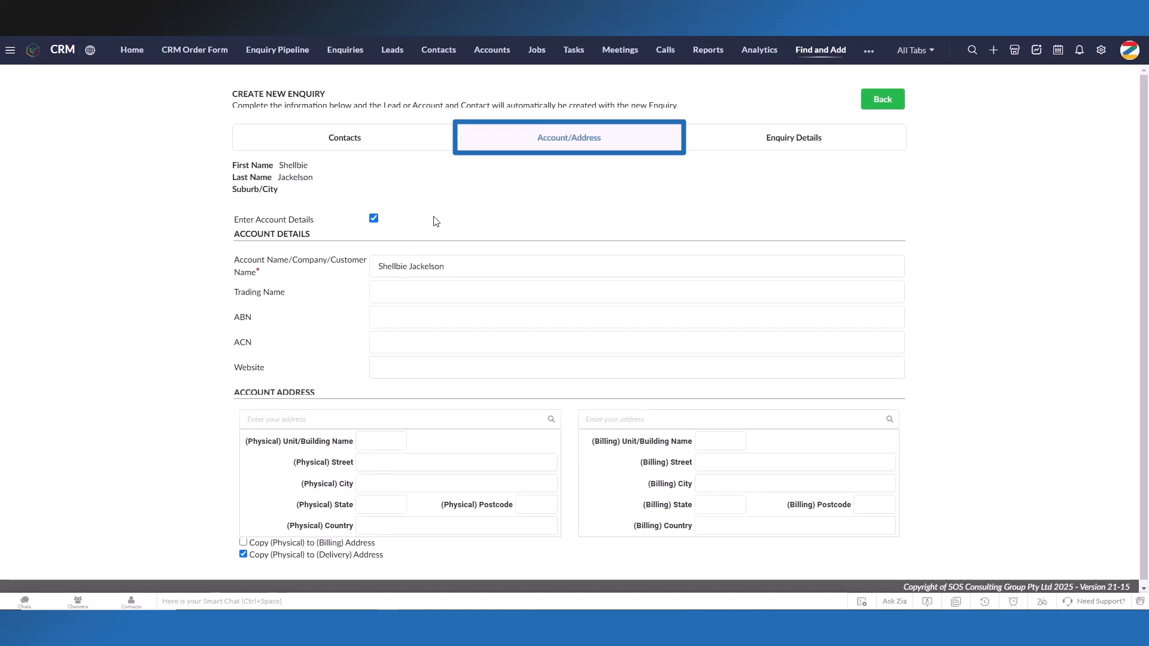
pyautogui.click(377, 222)
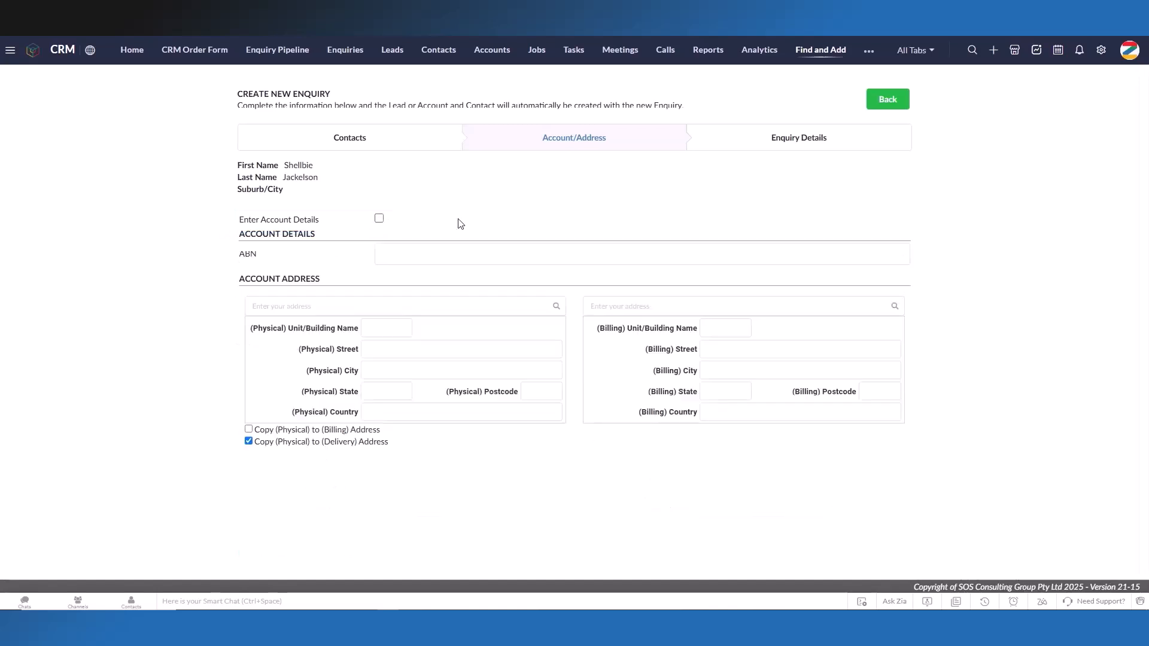
pyautogui.click(399, 305)
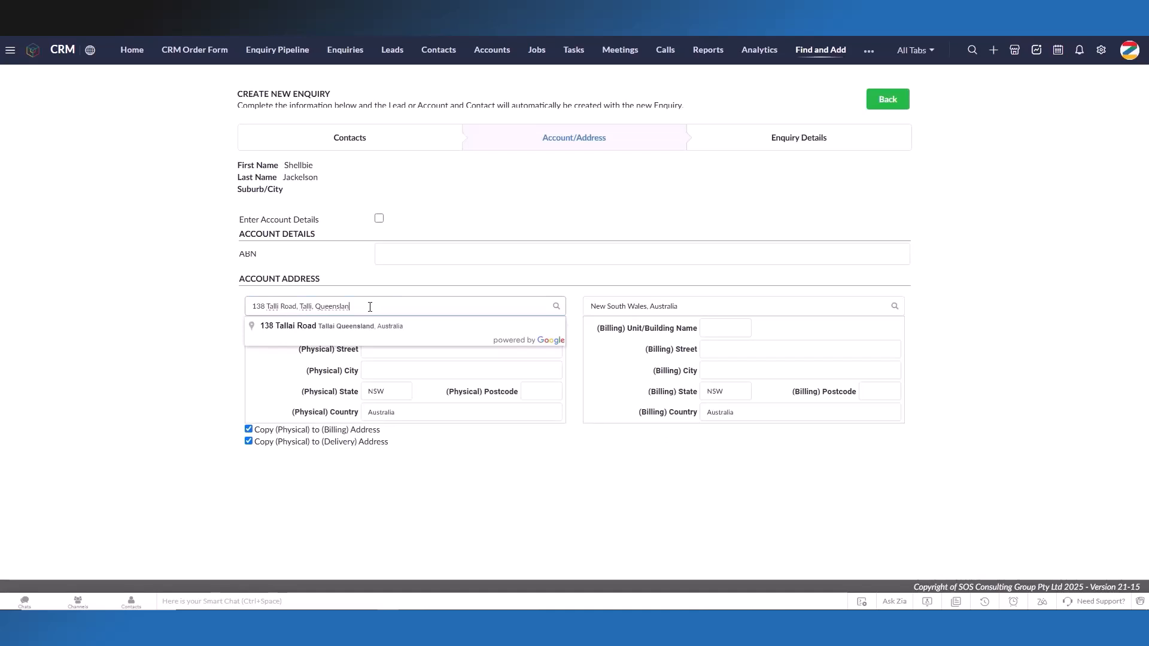
pyautogui.click(441, 328)
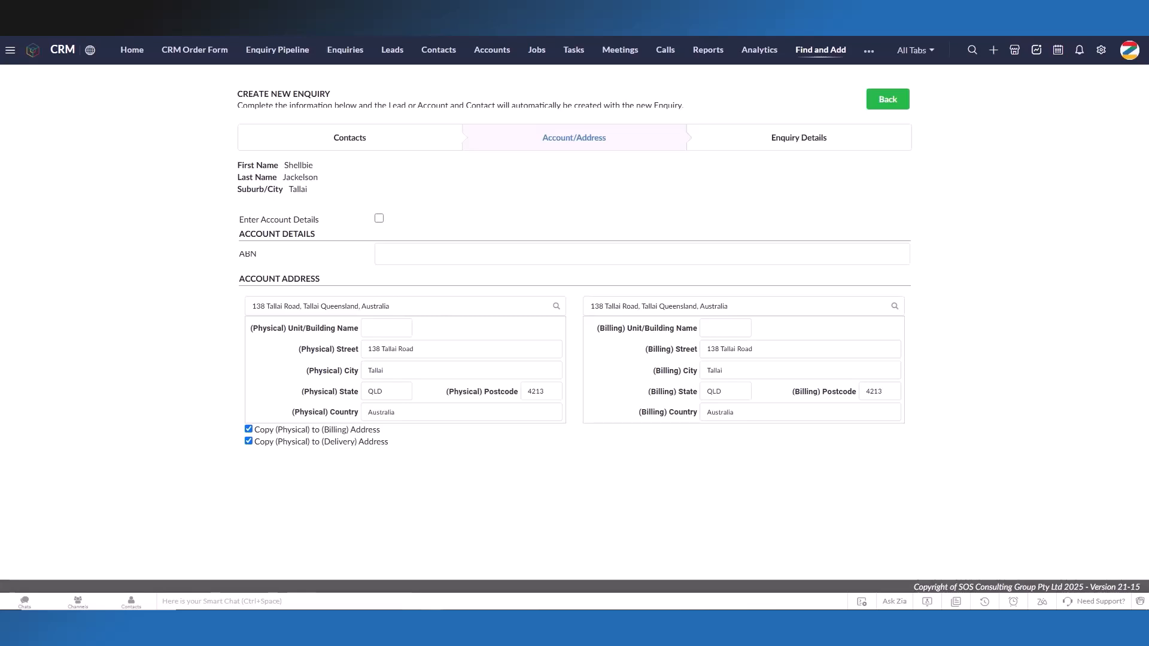
pyautogui.click(313, 432)
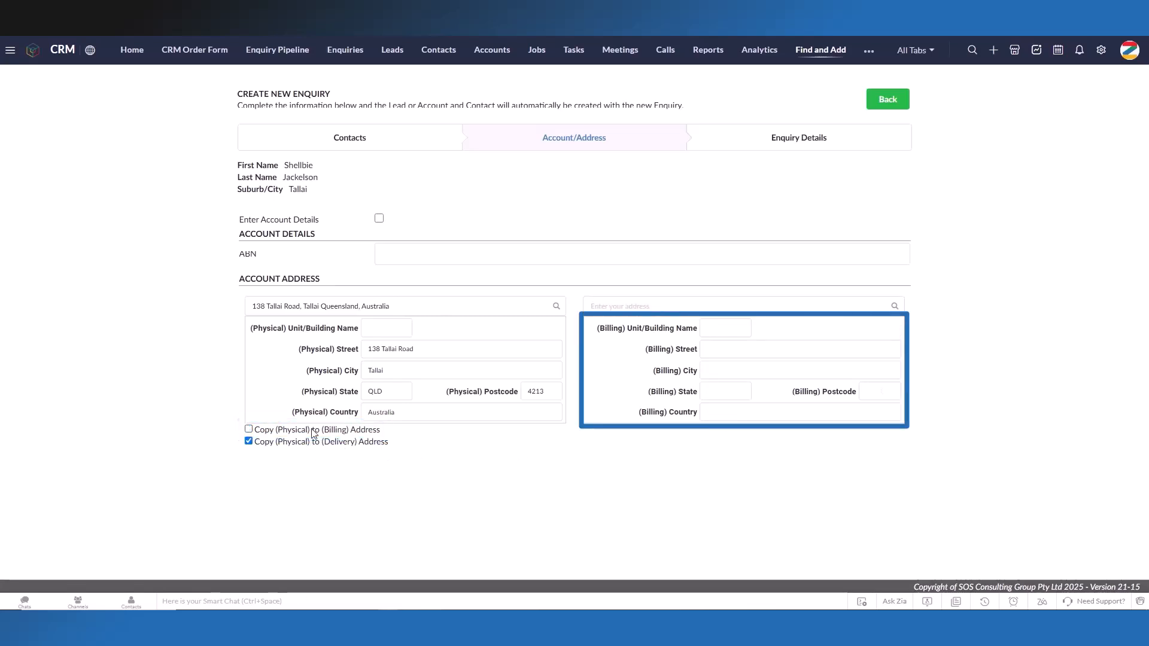
pyautogui.click(313, 432)
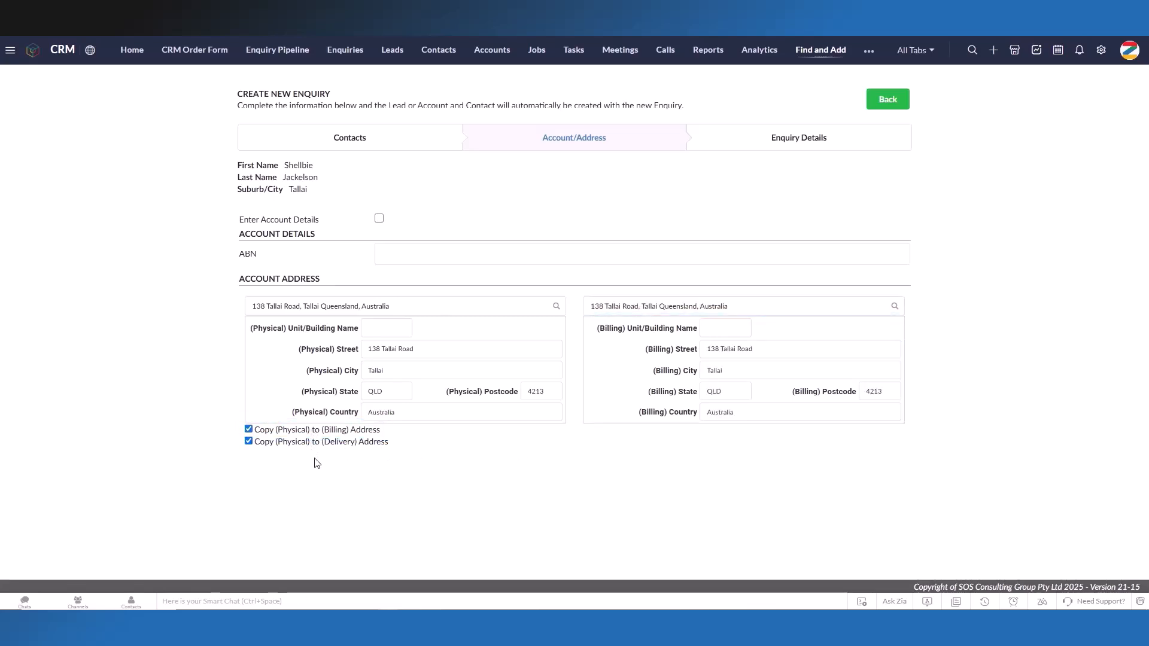
# Step: Set the account attributes to region NSW - Sydney, source category Marketing and source Email Campaign
pyautogui.click(847, 141)
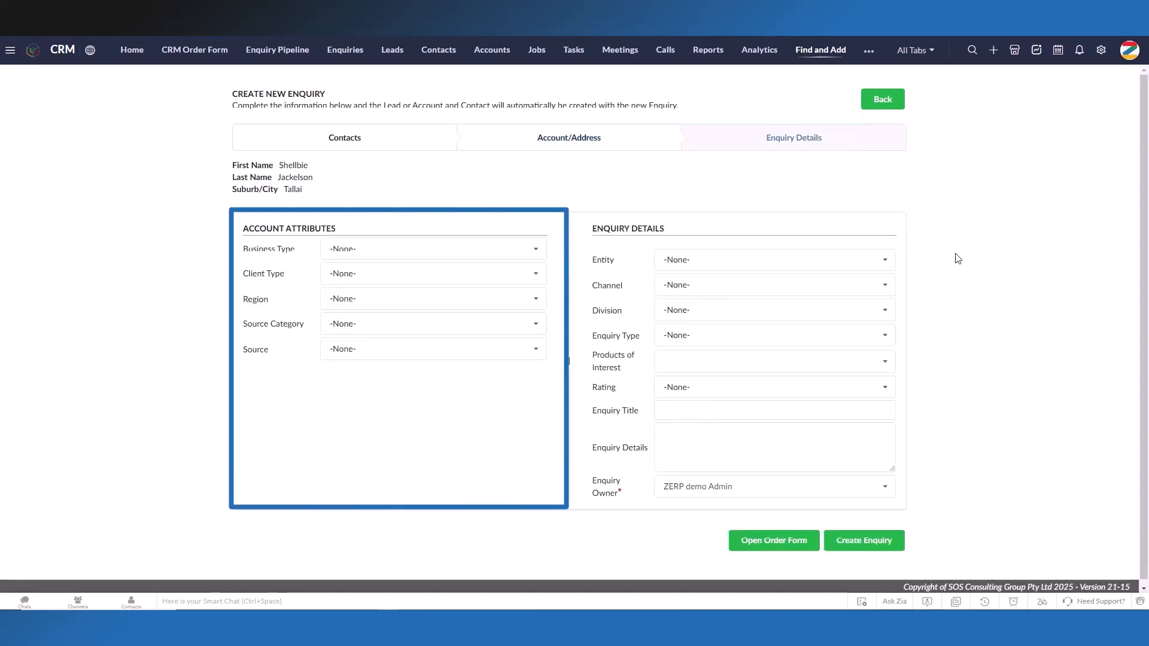
pyautogui.click(531, 273)
pyautogui.click(531, 270)
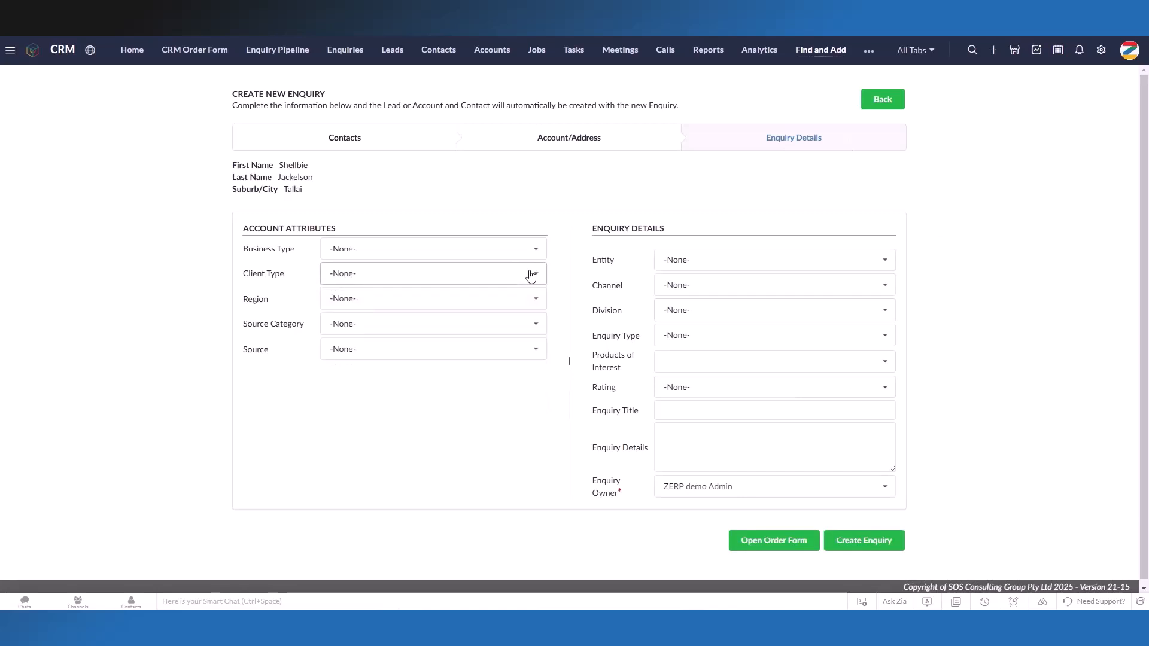
pyautogui.click(536, 298)
pyautogui.write('syd')
pyautogui.click(465, 342)
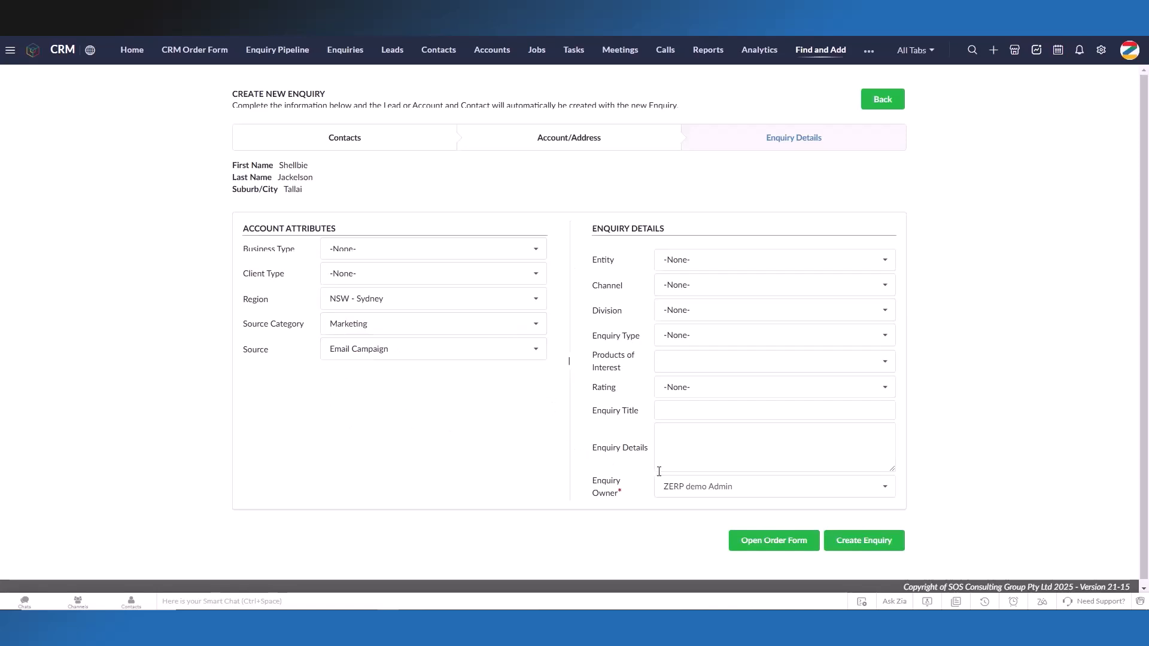
# Step: Create the enquiry with entity ZERP Pizza Distribution (Wholesale), rating Hot, title "Enquiry for Pizzeria Start Up" and details "Start up Pizzeria basic equipments"
pyautogui.click(724, 258)
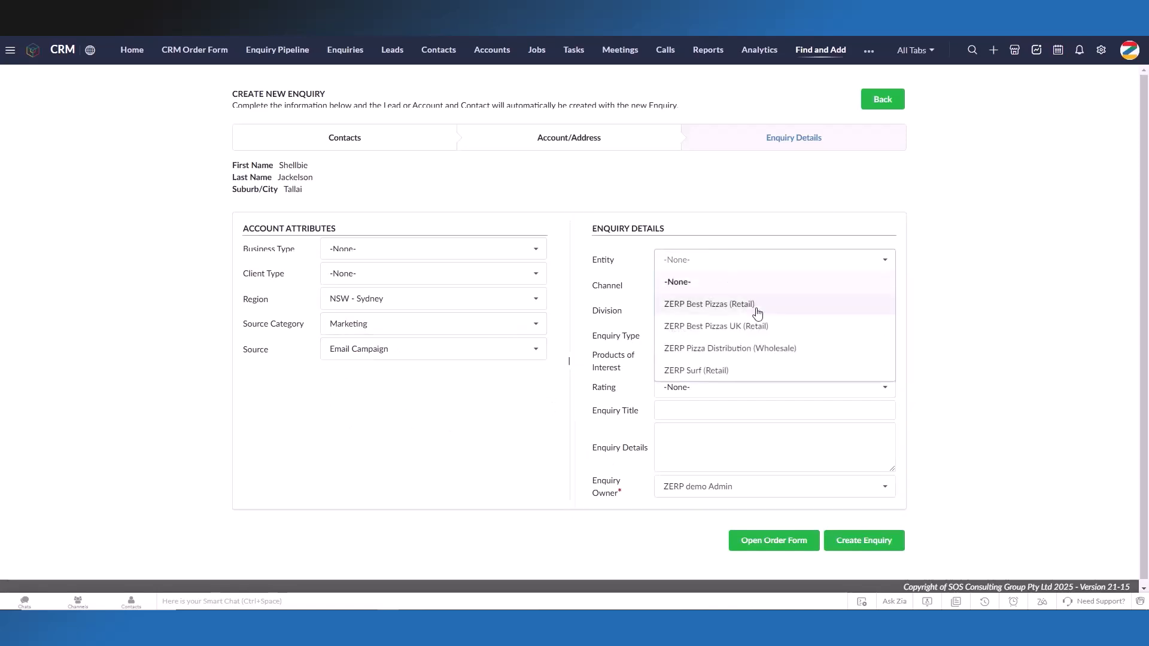
pyautogui.click(795, 348)
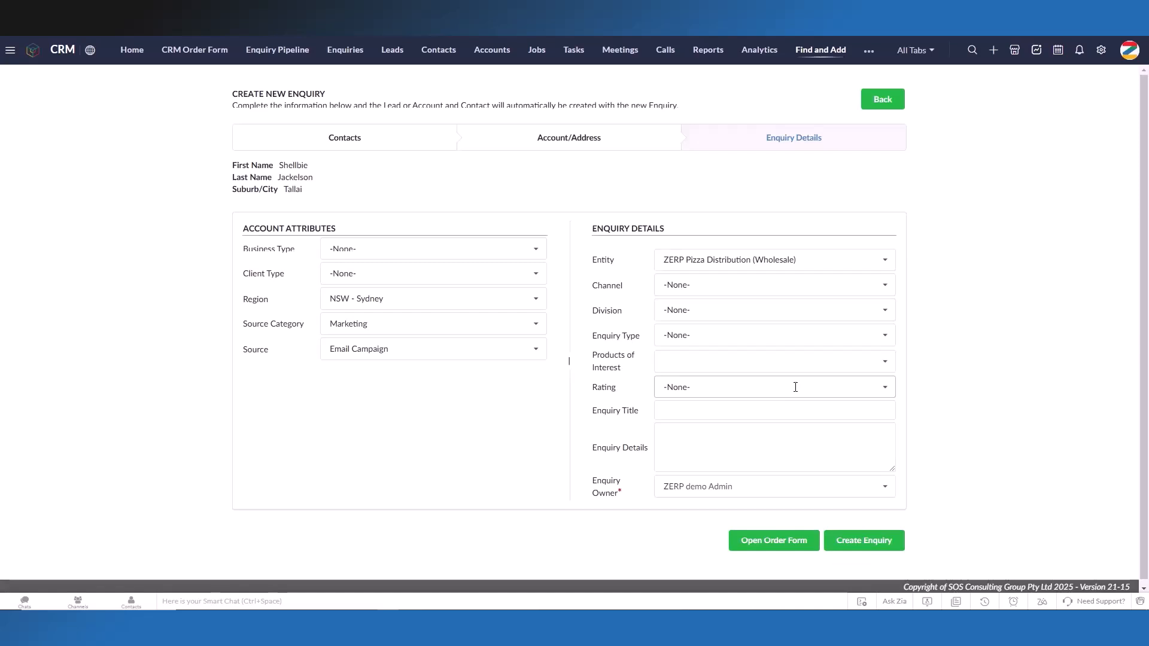
pyautogui.click(791, 387)
pyautogui.click(769, 451)
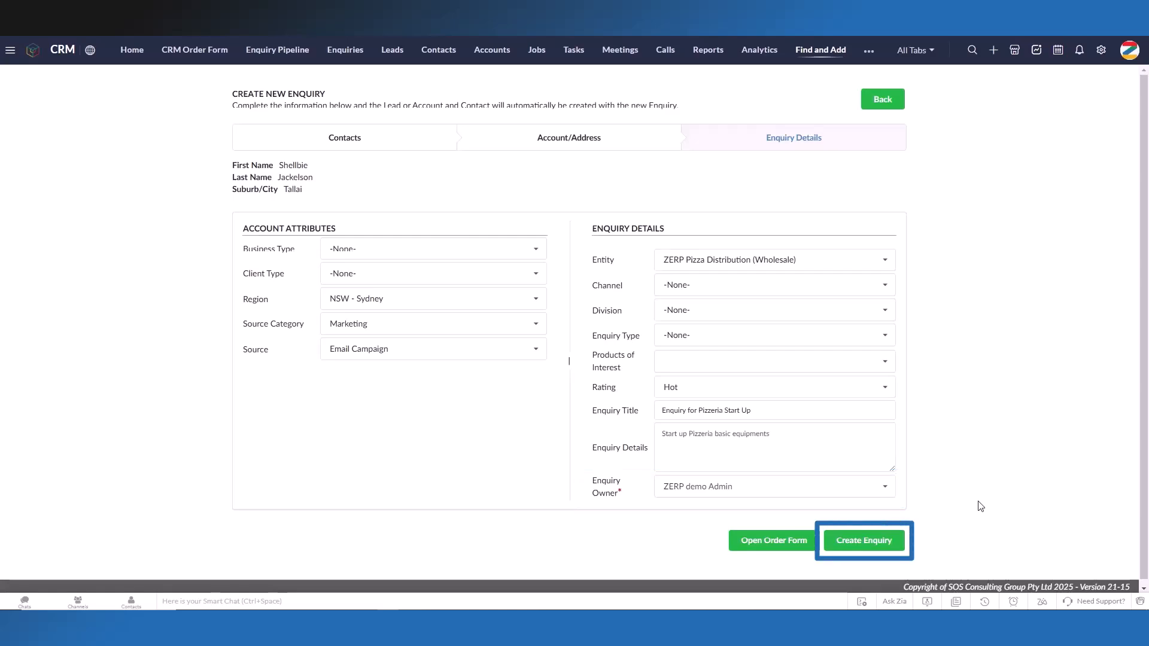
pyautogui.click(902, 550)
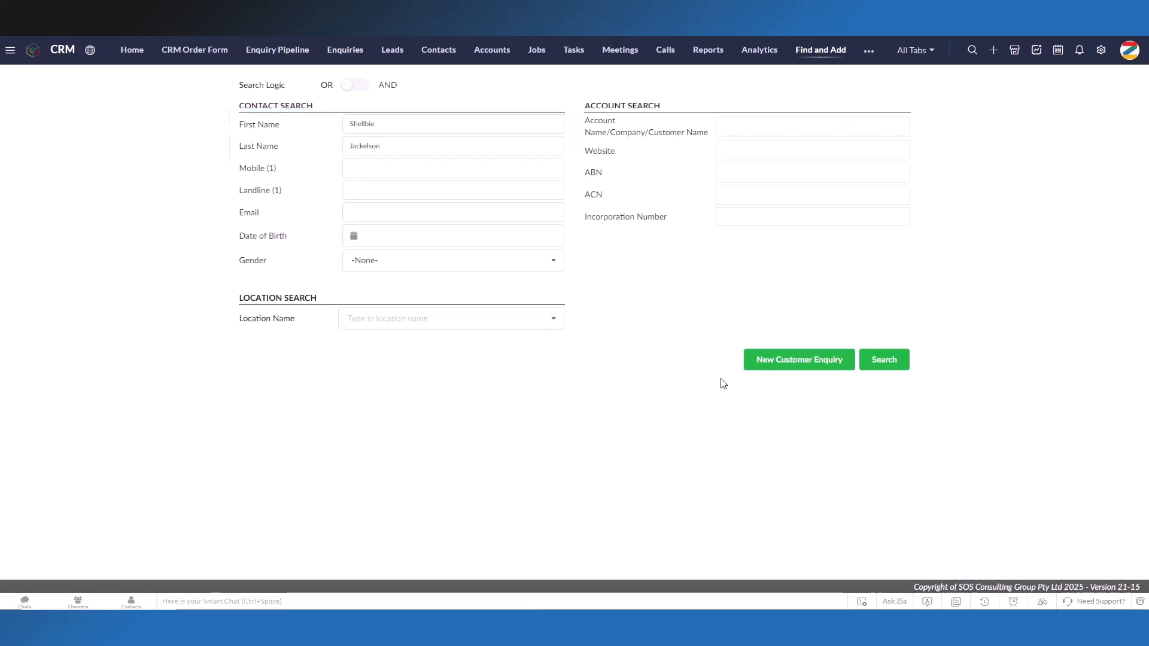
# Step: Repeat the name search and view the existing enquiry of the first Shellbie's Fairy Bakery contact
pyautogui.click(897, 364)
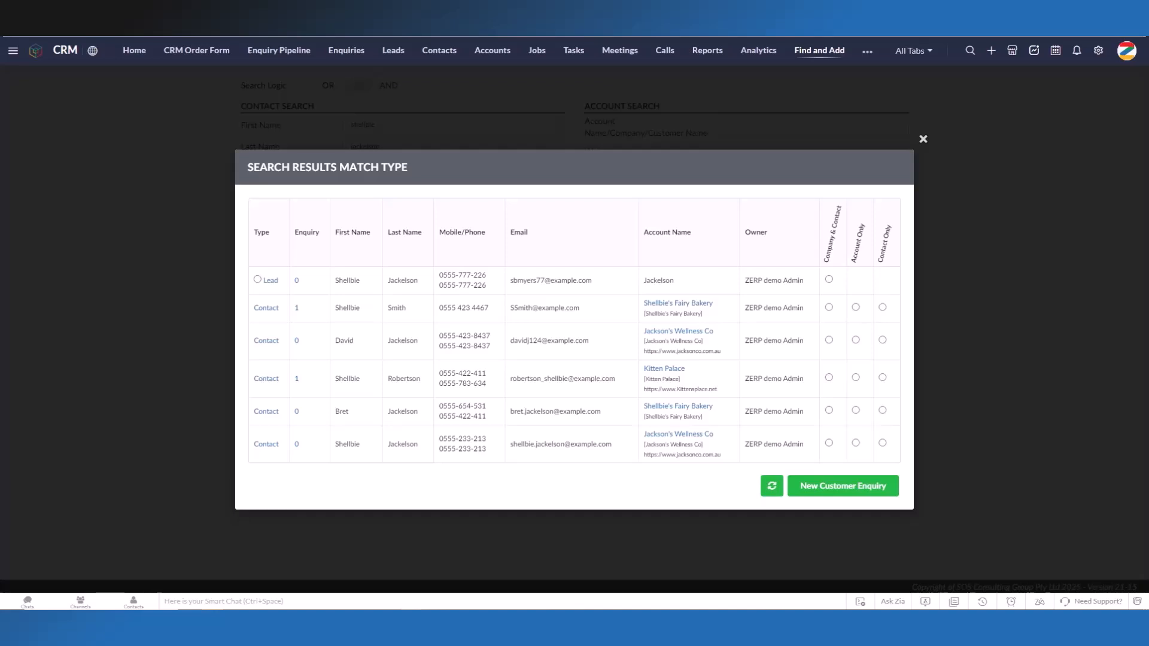
pyautogui.click(296, 307)
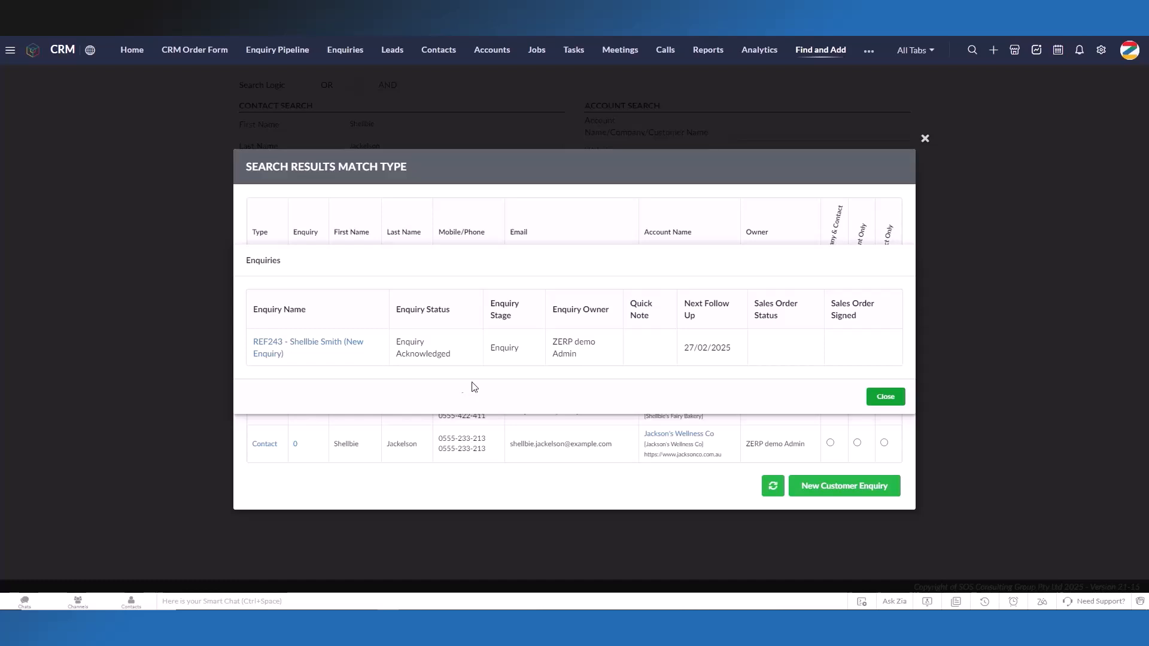
pyautogui.click(870, 397)
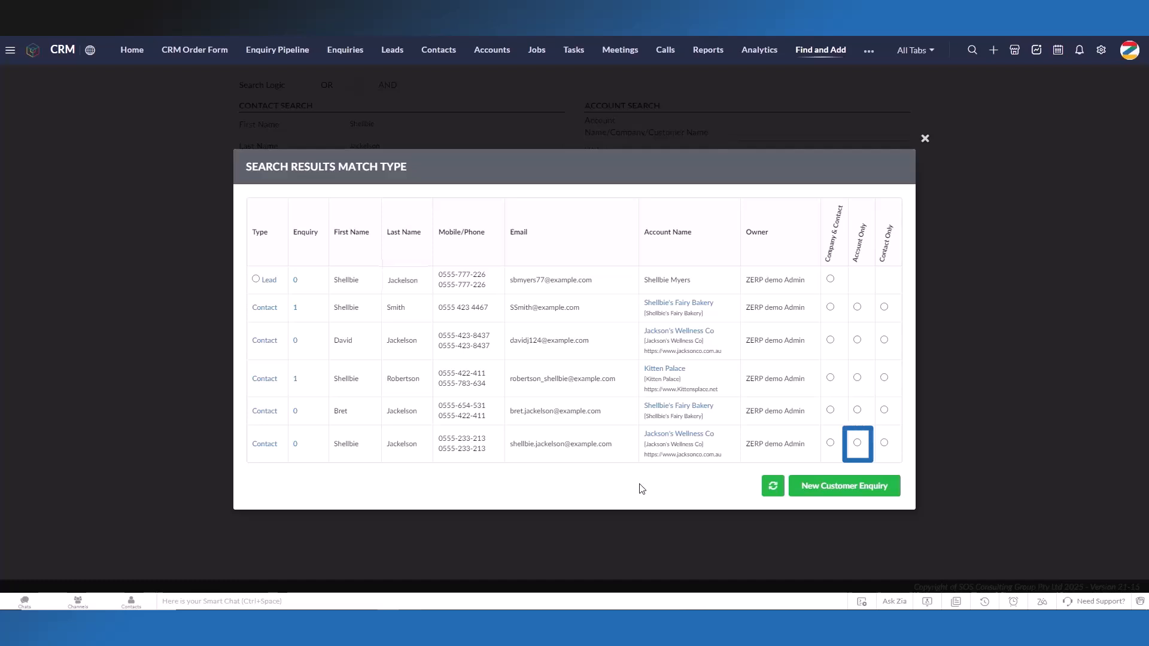
# Step: Select Account Only for the Kitten Palace match, examine the new contact and enquiry form, and return to the search results
pyautogui.click(857, 377)
pyautogui.click(878, 486)
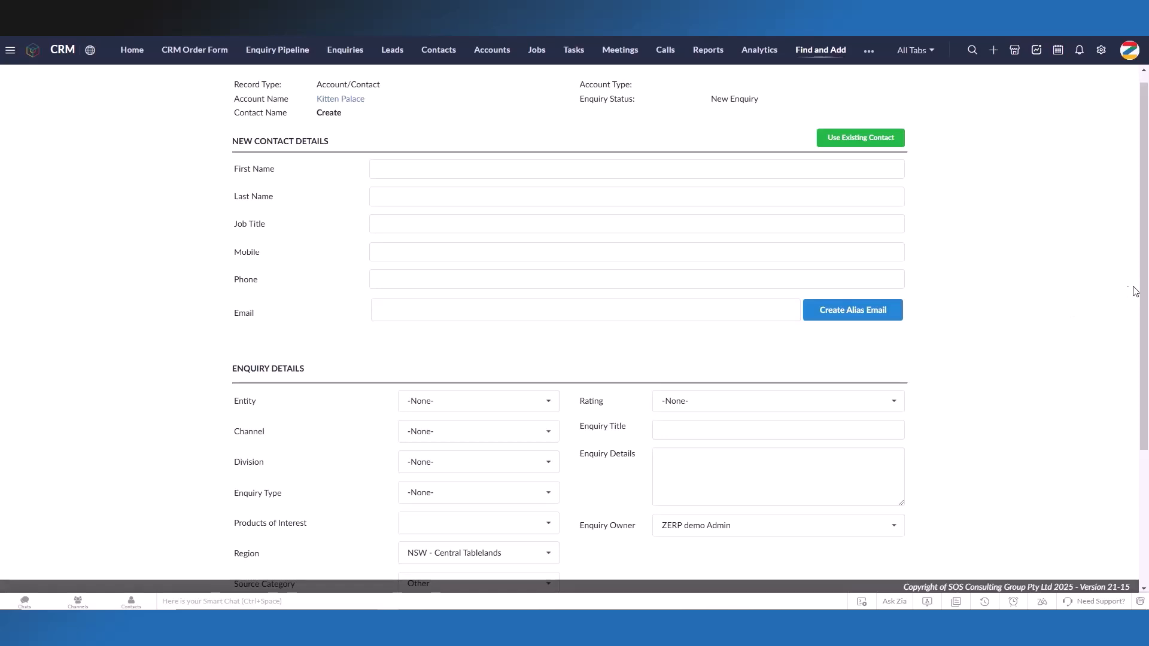
pyautogui.moveTo(1144, 294); pyautogui.dragTo(1133, 421)
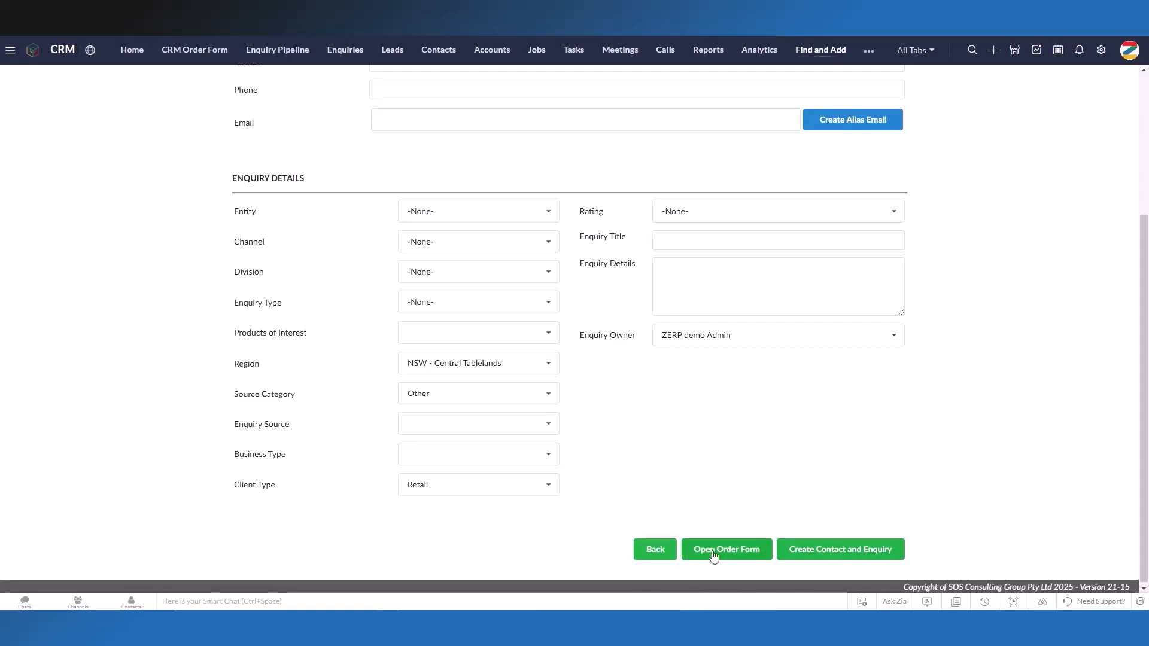
pyautogui.click(662, 550)
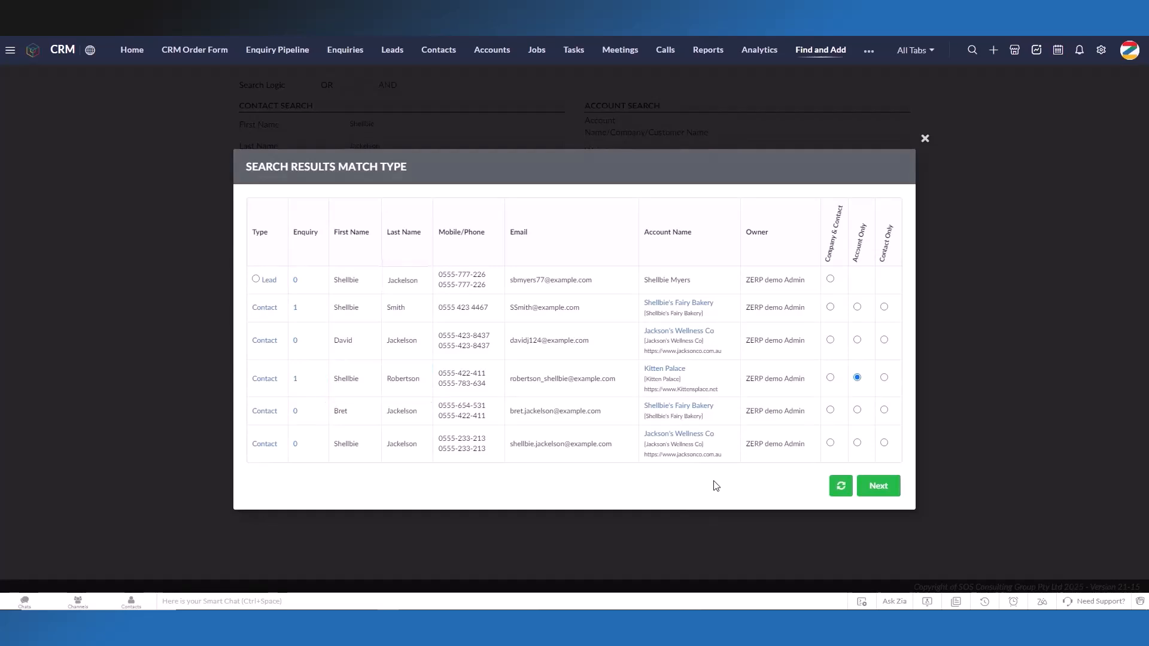
# Step: Select Contact Only for the Kitten Palace match, examine the new account and enquiry form, and return to the search results
pyautogui.click(884, 378)
pyautogui.click(890, 486)
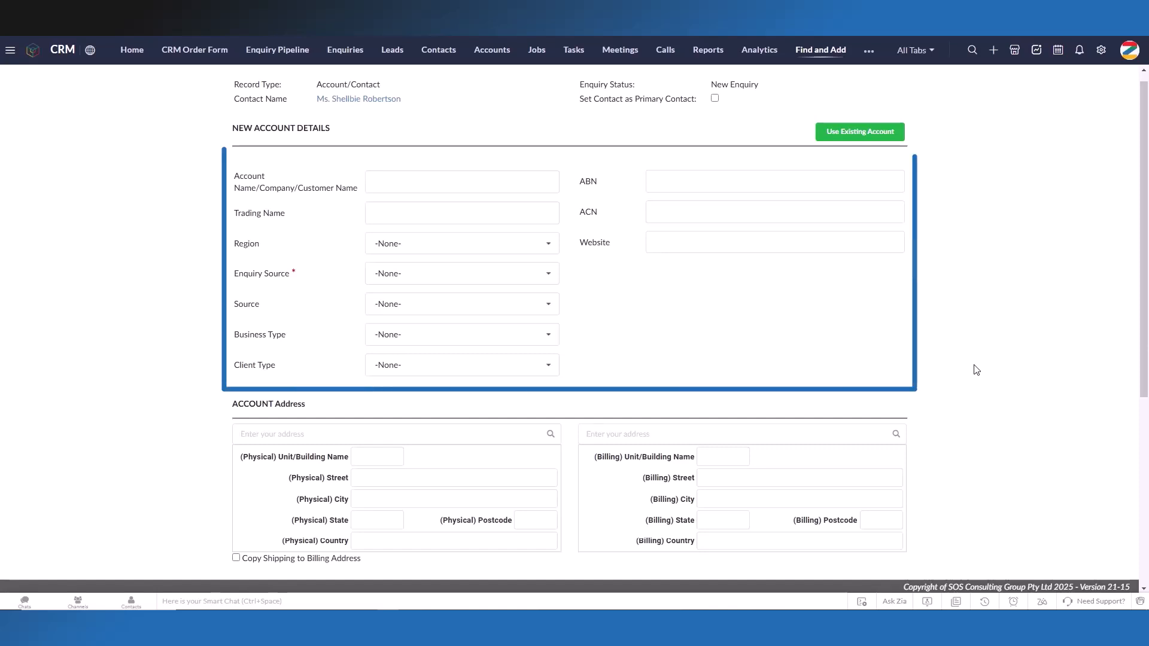
pyautogui.moveTo(1143, 354); pyautogui.dragTo(1148, 530)
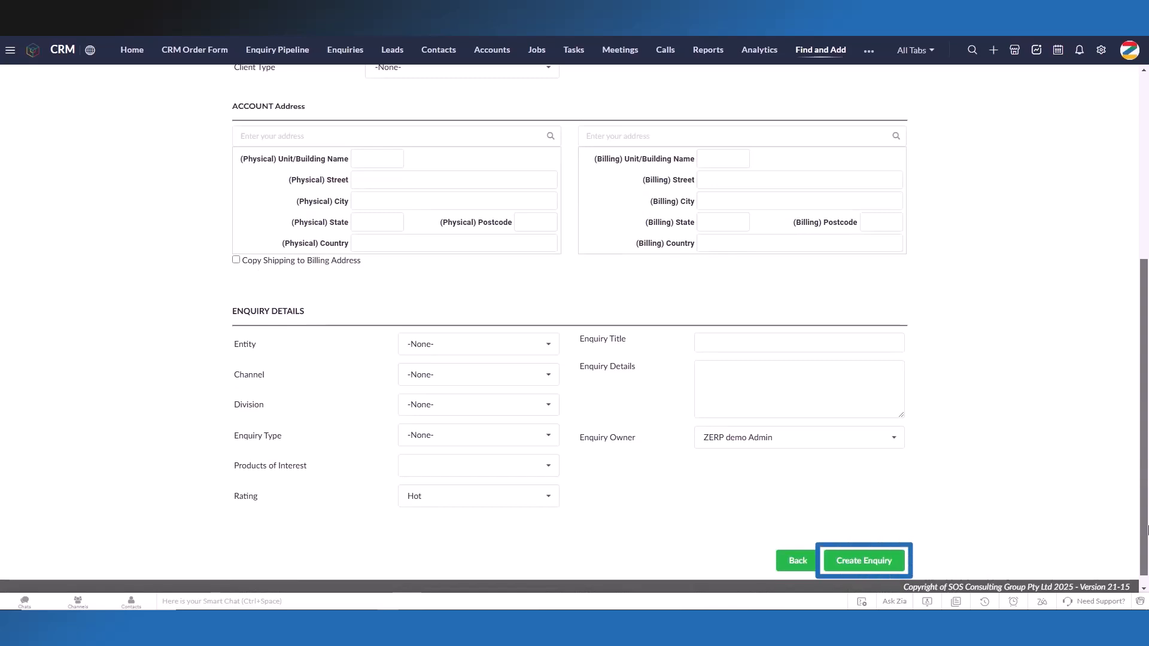
pyautogui.moveTo(1147, 530); pyautogui.dragTo(1147, 532)
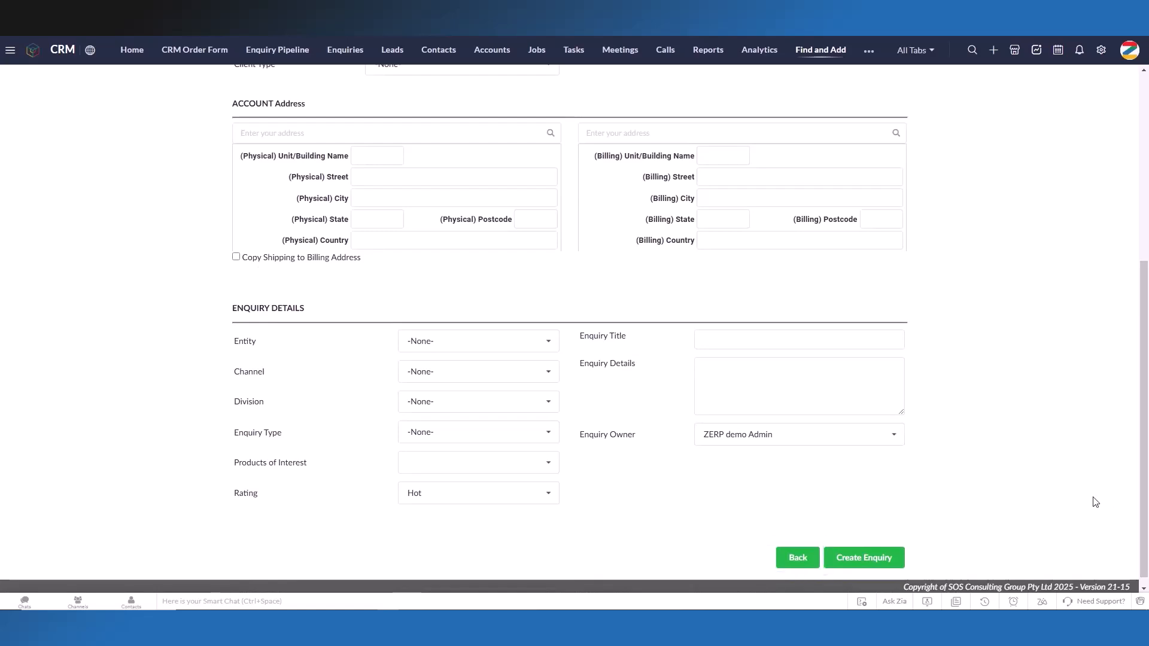
pyautogui.click(798, 557)
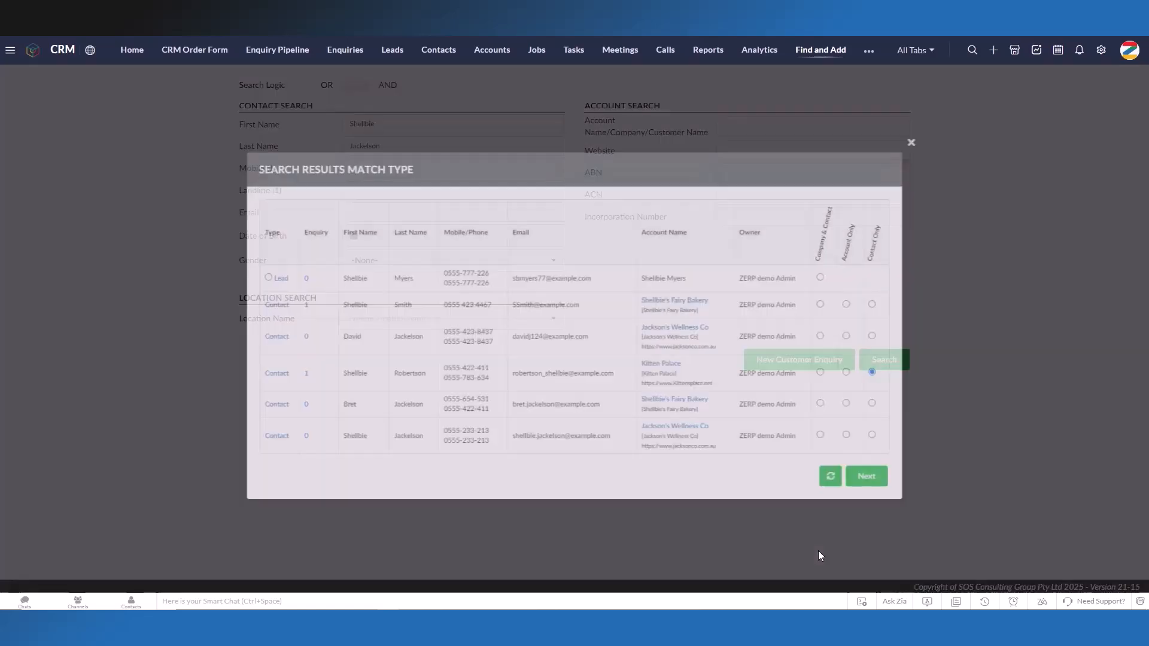
# Step: Select Company & Contact for the Kitten Palace match, examine the enquiry details form, and go back
pyautogui.click(830, 378)
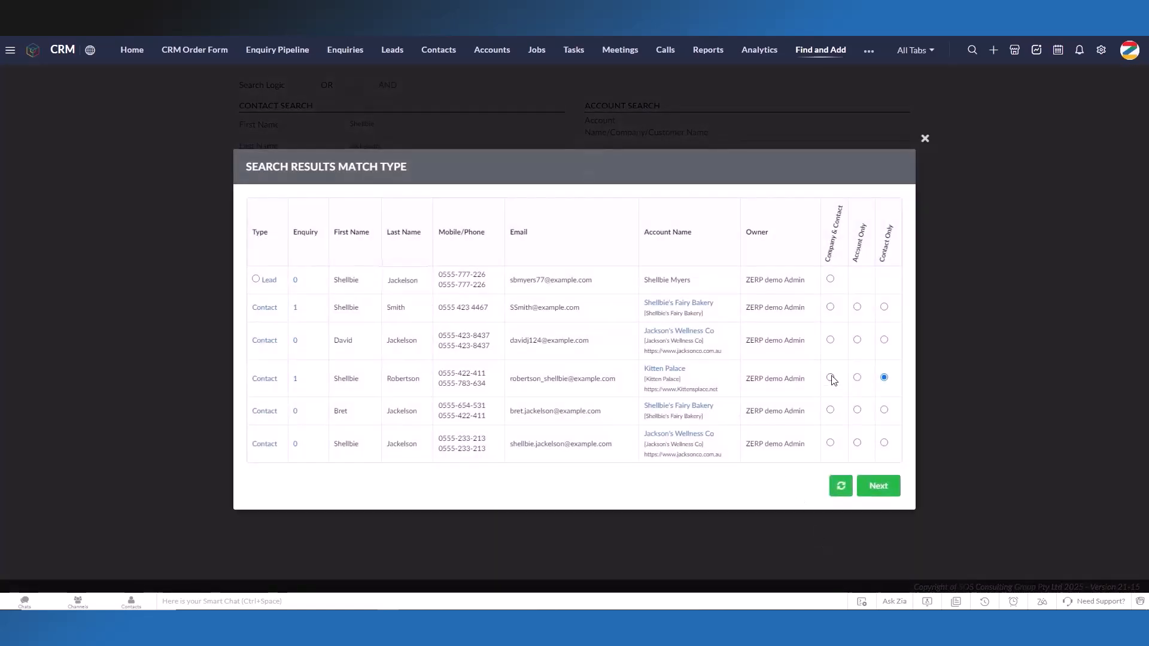
pyautogui.click(878, 485)
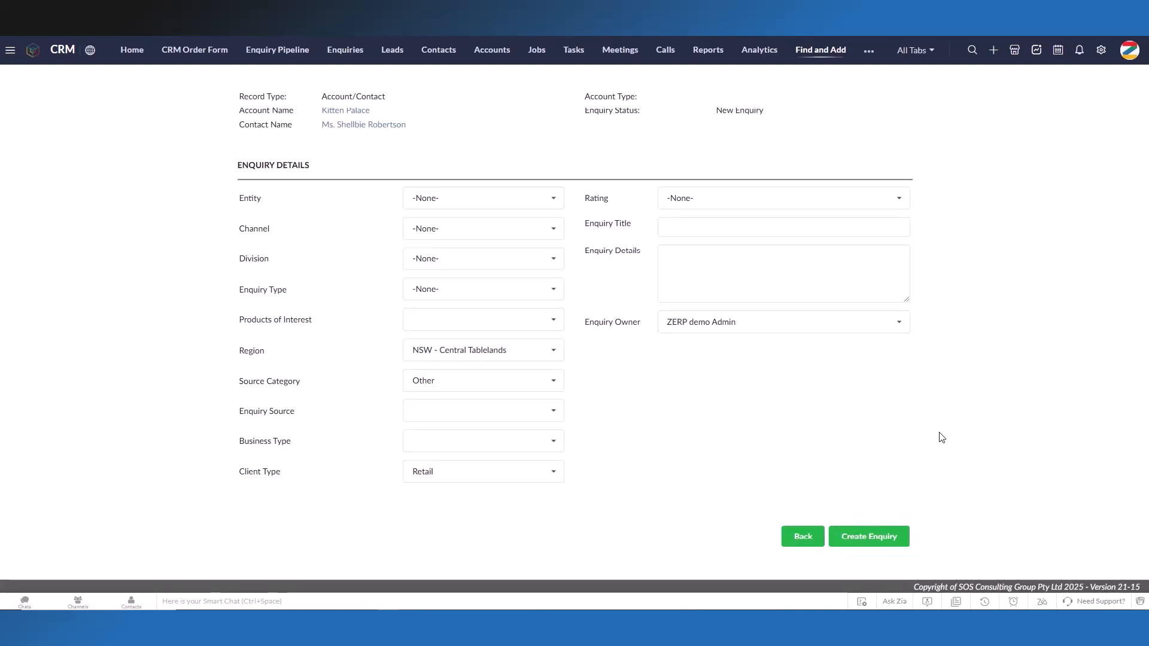
pyautogui.click(802, 536)
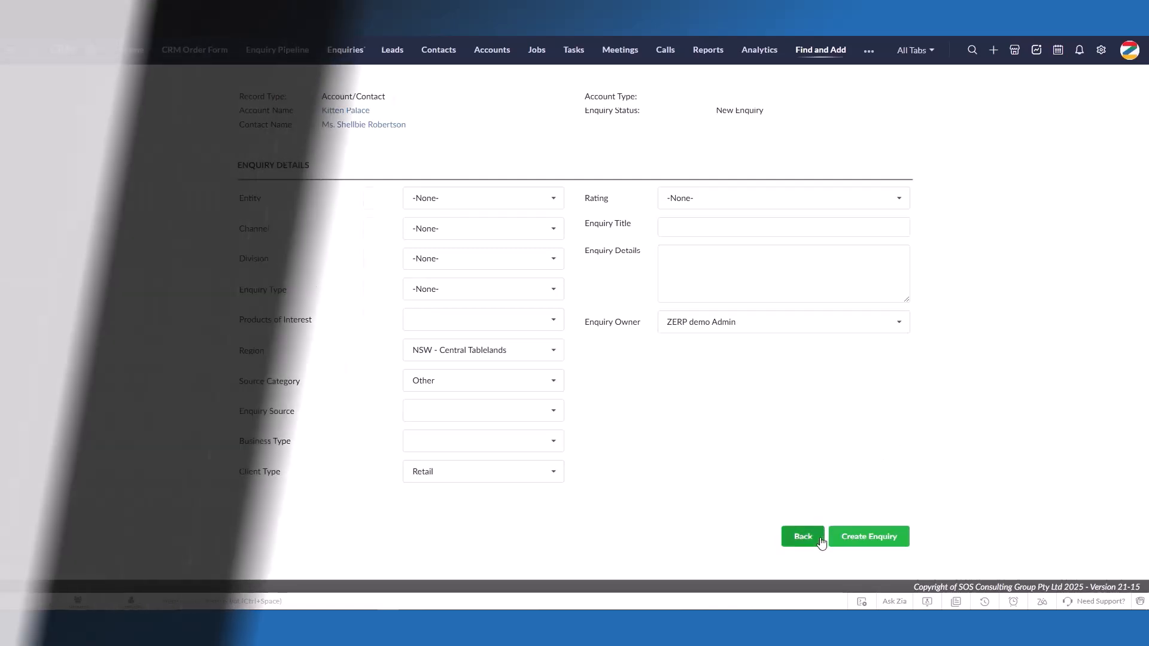